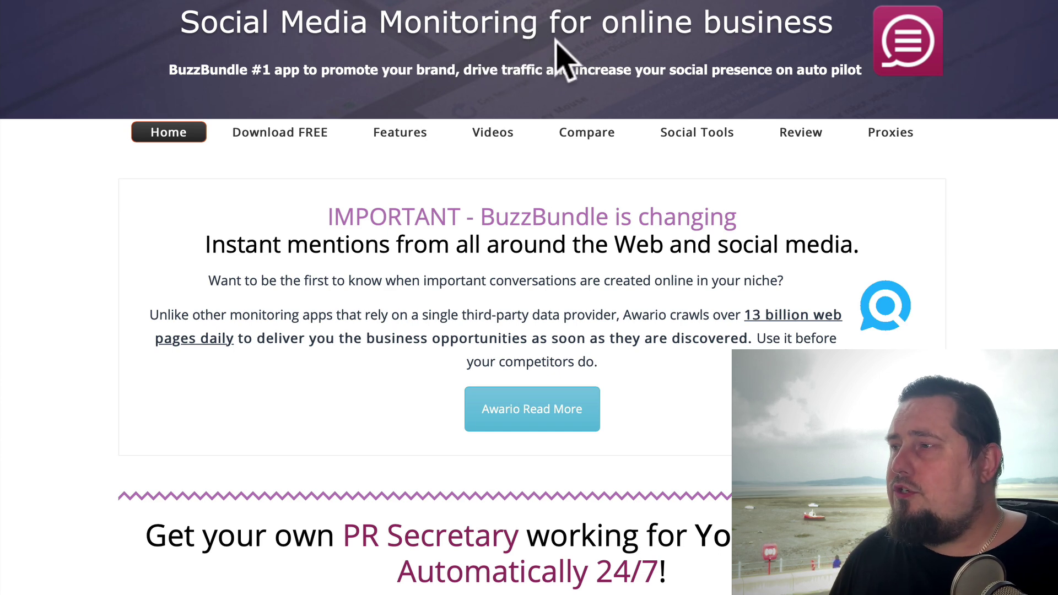
Open BuzzBundle's free download page from the website's home page and go to the name and email sign-up form
scroll(540, 218, "down", 2)
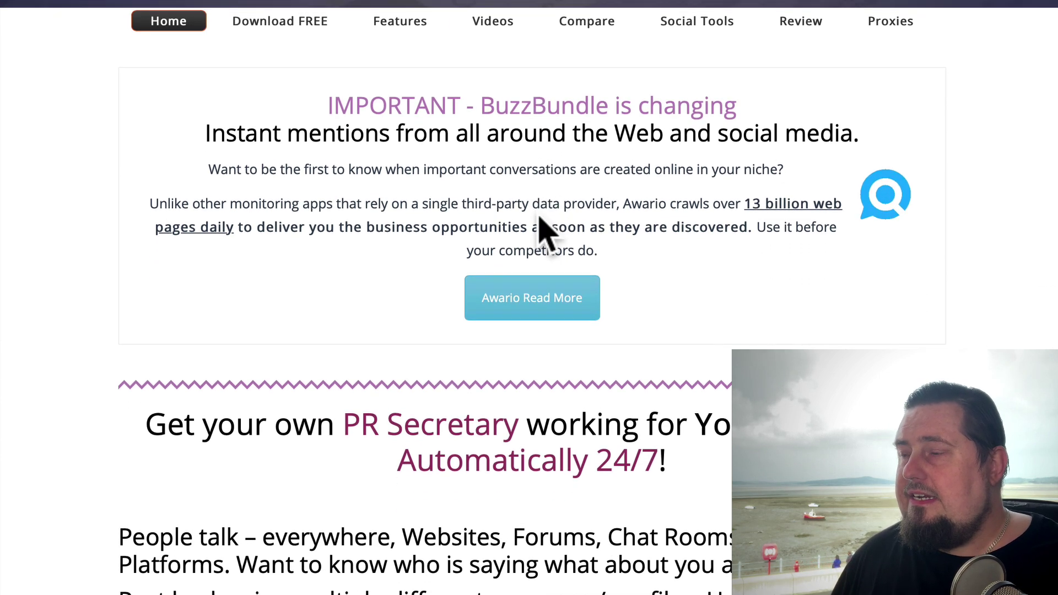
scroll(538, 215, "up", 2)
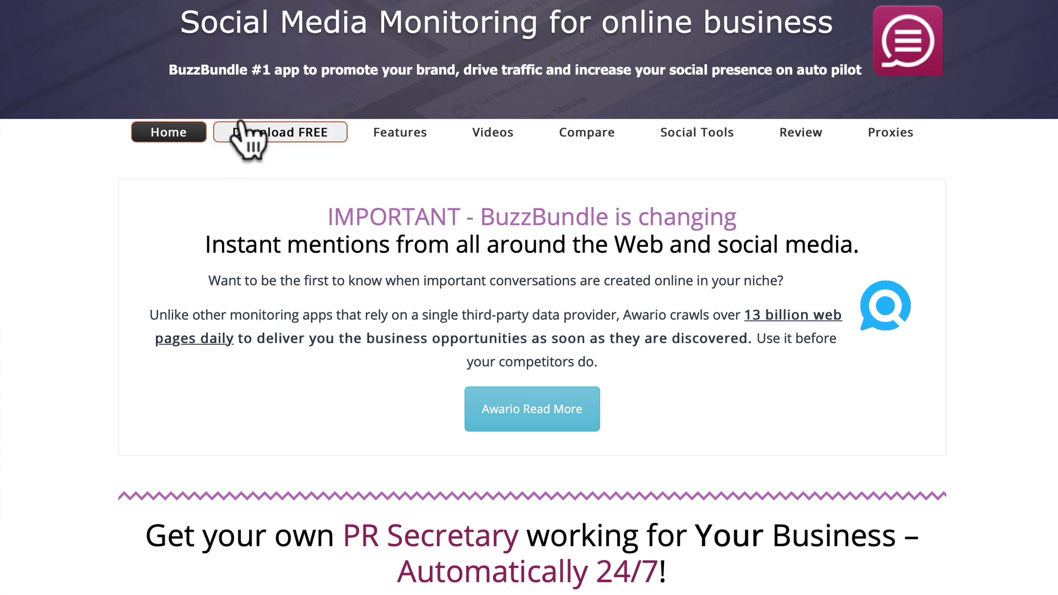
left_click(286, 132)
left_click(276, 288)
left_click(305, 365)
Read the download page's sections on monitoring brand or keyword mentions and managing the company's social presence
scroll(309, 364, "down", 2)
scroll(298, 342, "down", 2)
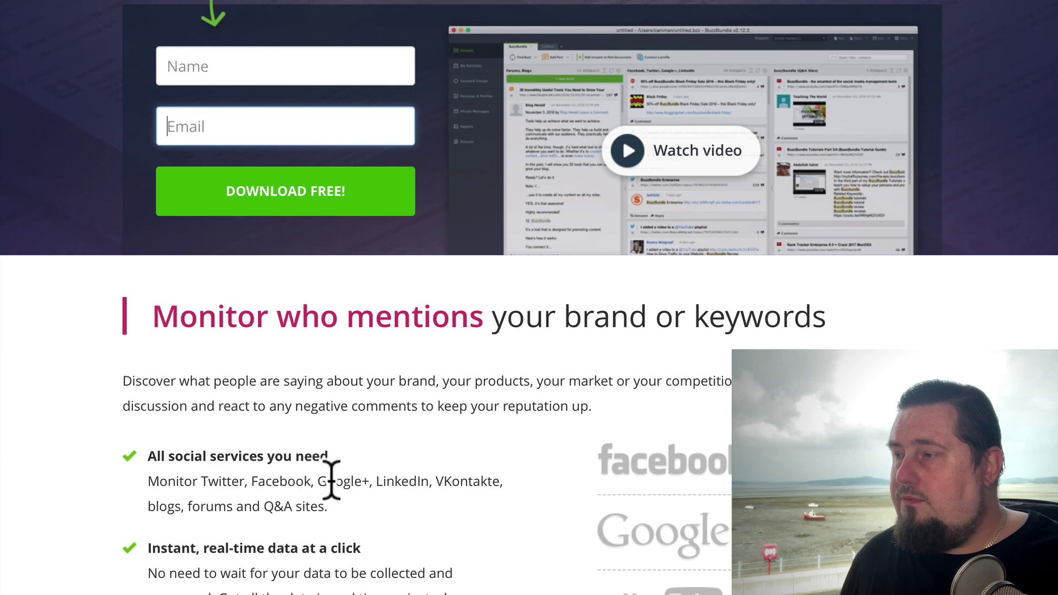
scroll(330, 474, "down", 2)
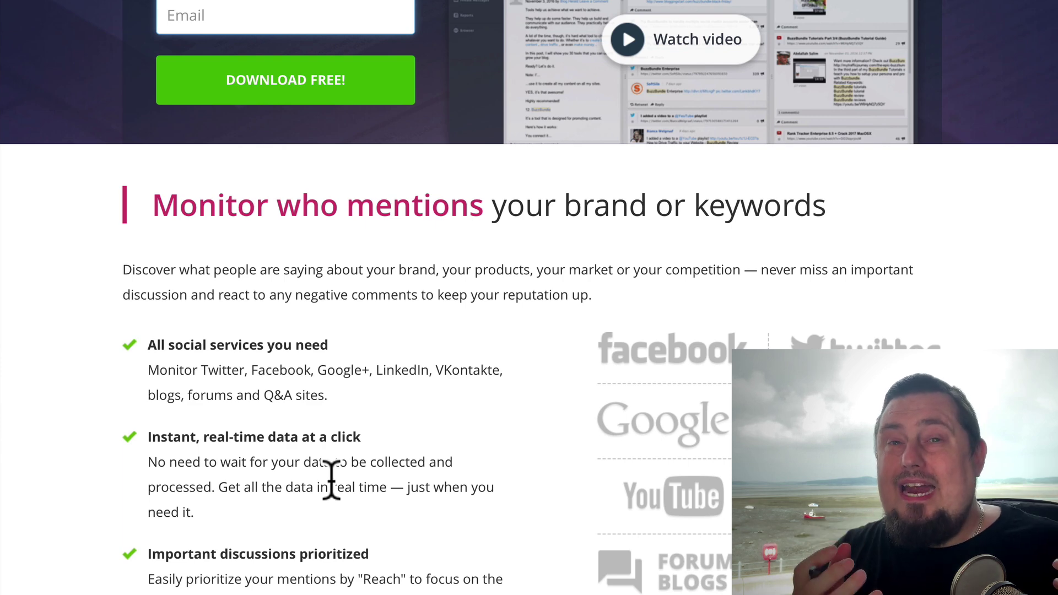
scroll(111, 286, "down", 3)
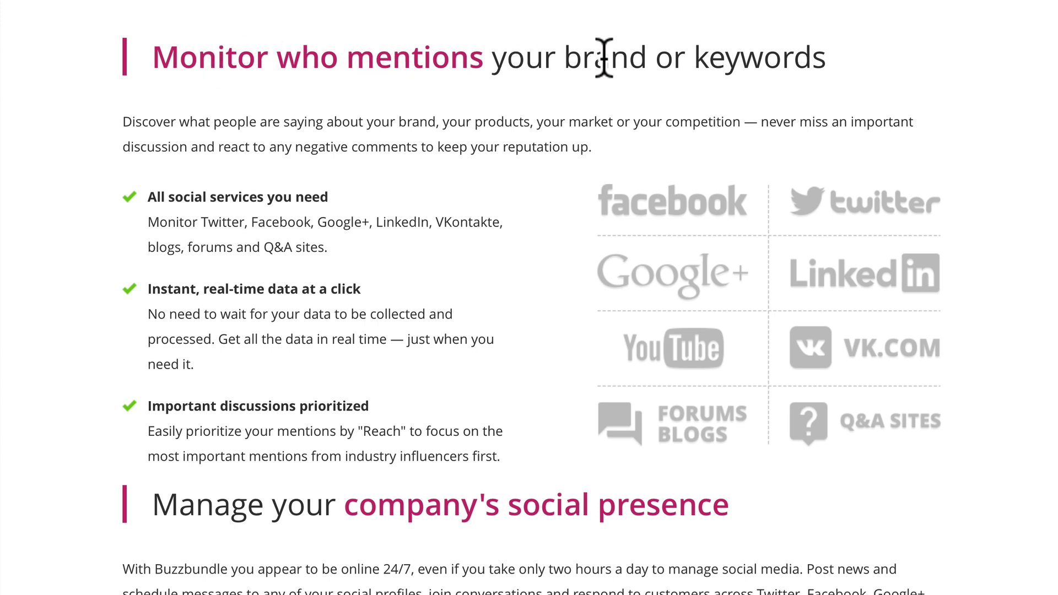
left_click_drag(653, 55, 832, 57)
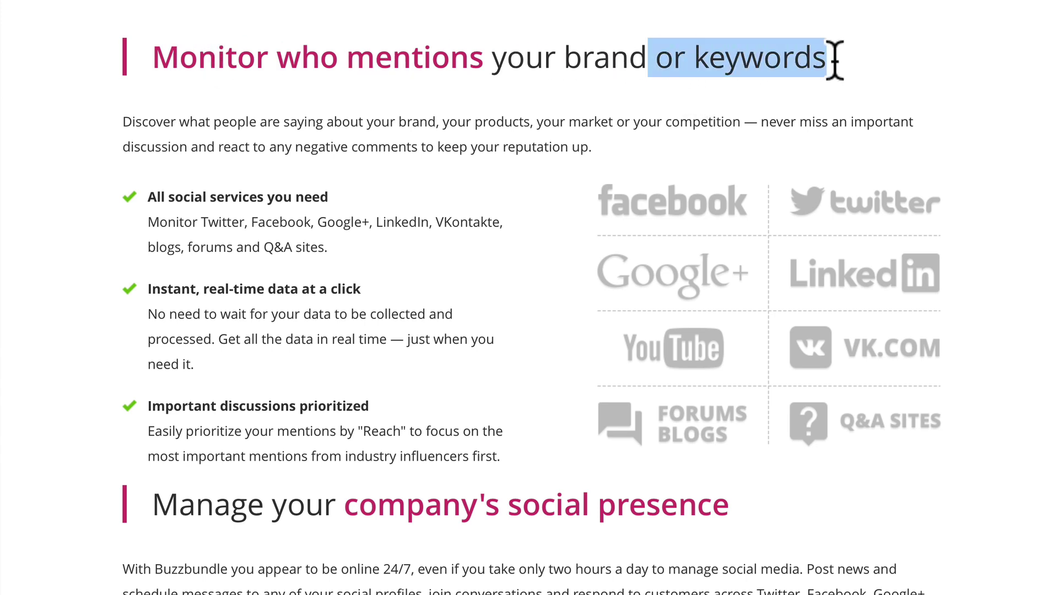
left_click(786, 63)
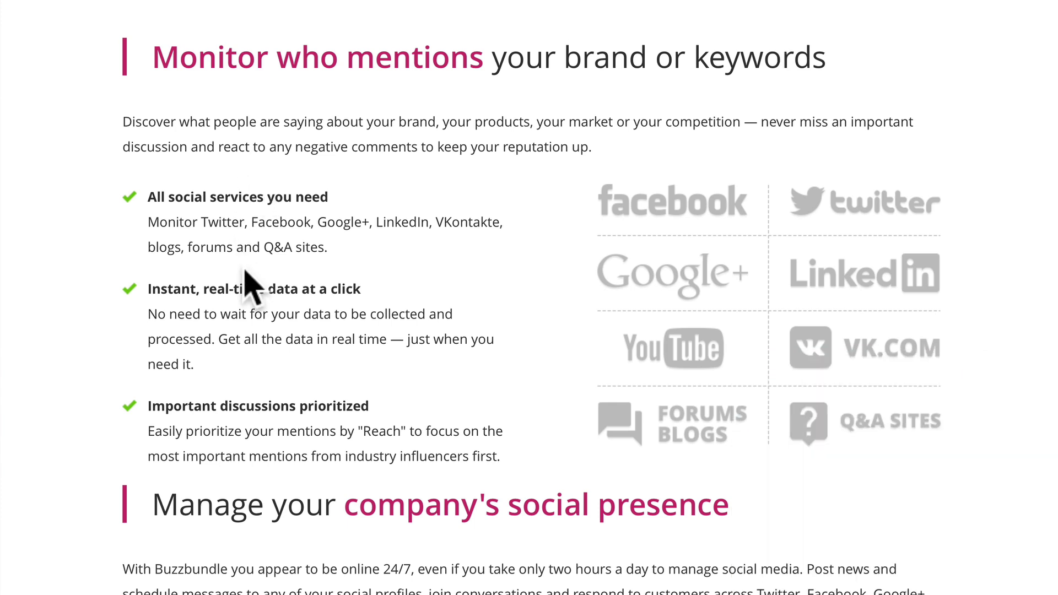
scroll(330, 118, "down", 2)
scroll(208, 133, "up", 1)
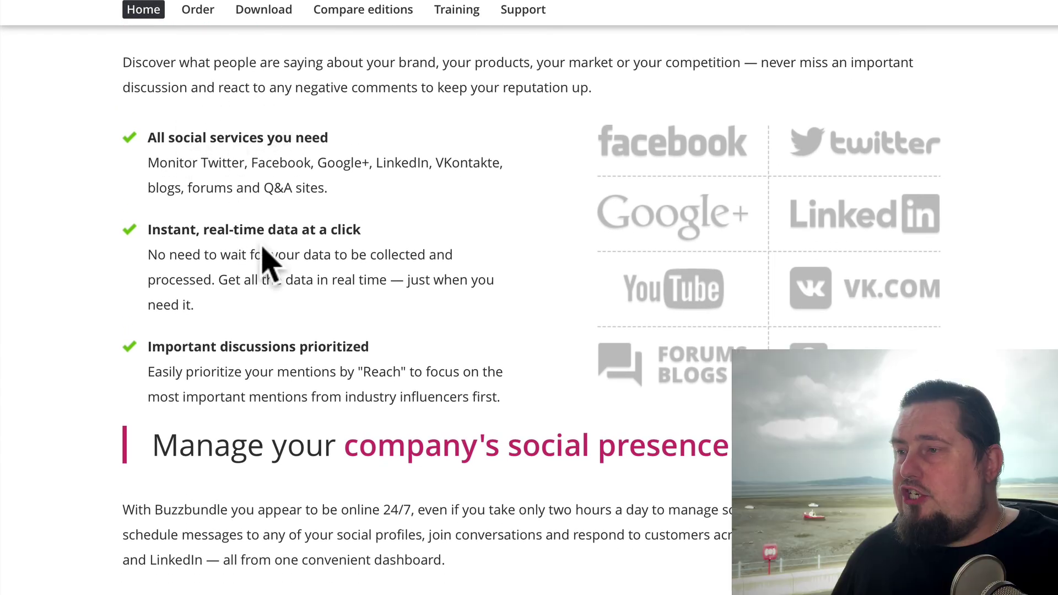
scroll(242, 256, "down", 1)
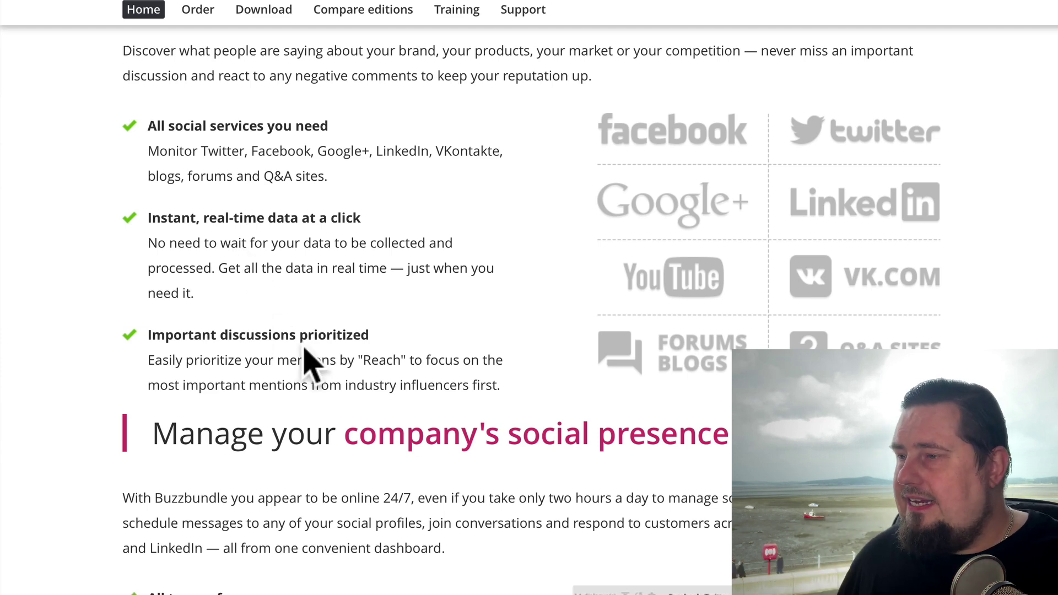
scroll(310, 359, "down", 3)
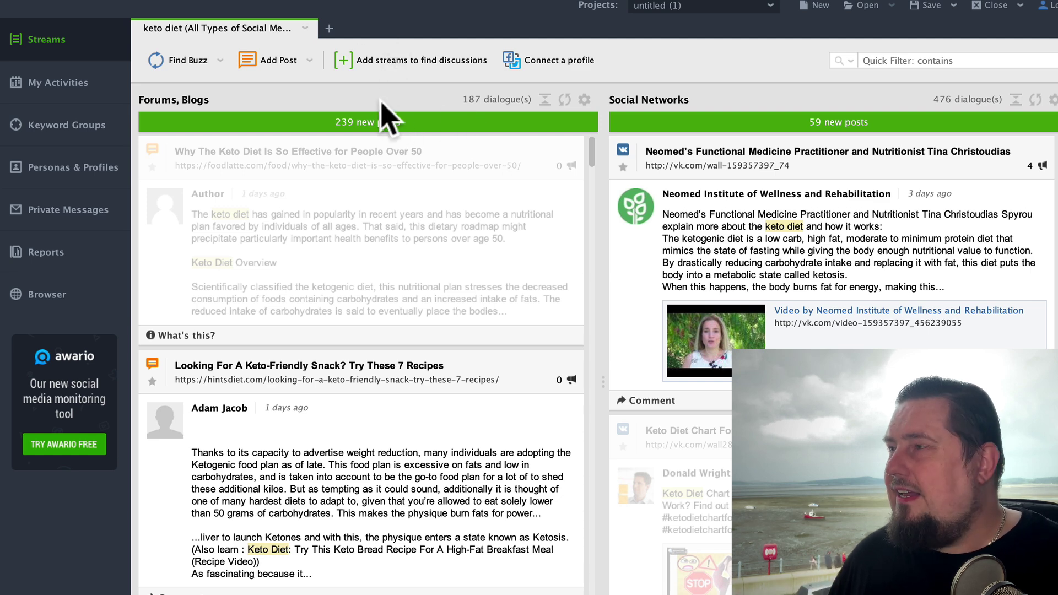
Create a new project in BuzzBundle and preview connecting a Twitter profile up to the access credentials, without connecting it
left_click(808, 6)
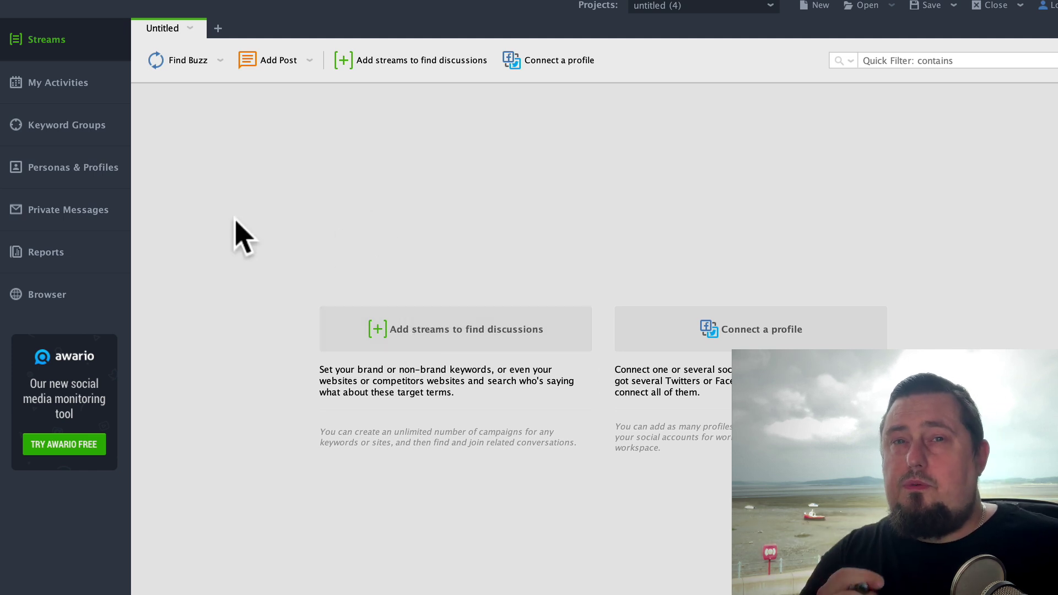
left_click(557, 68)
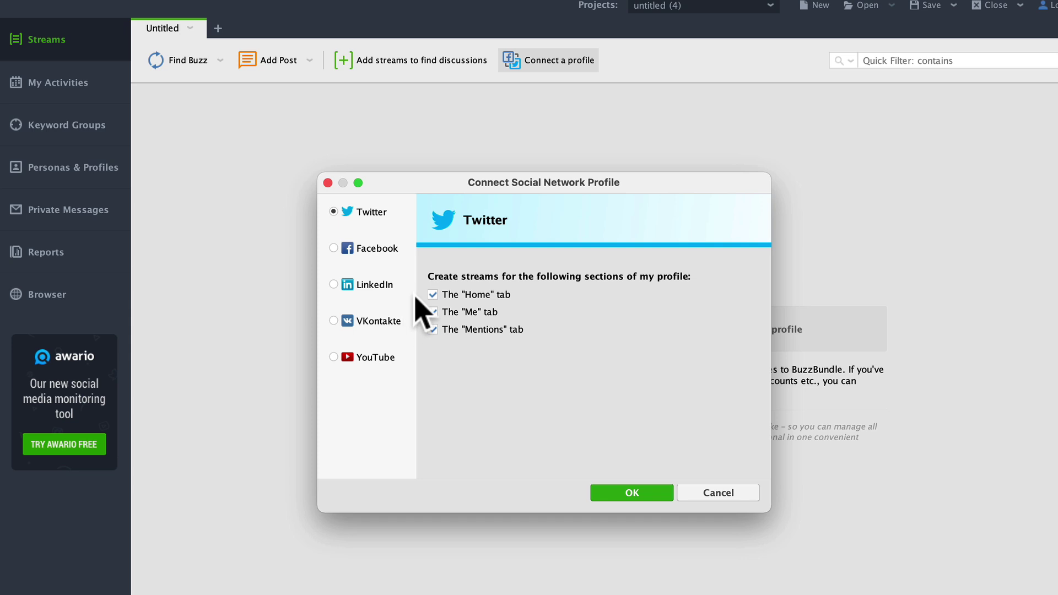
left_click(646, 492)
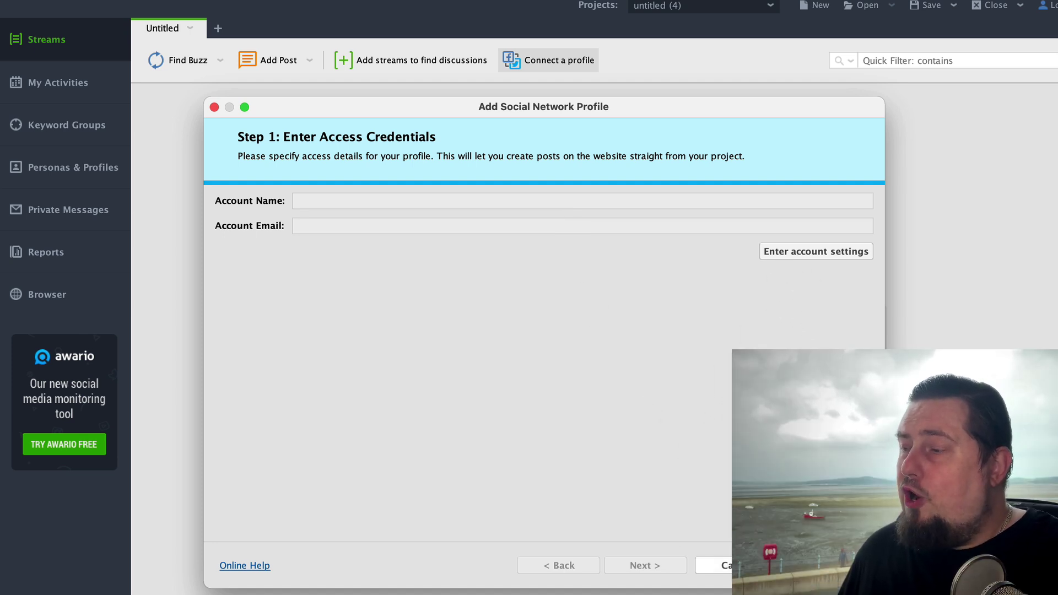
left_click(721, 565)
left_click(718, 495)
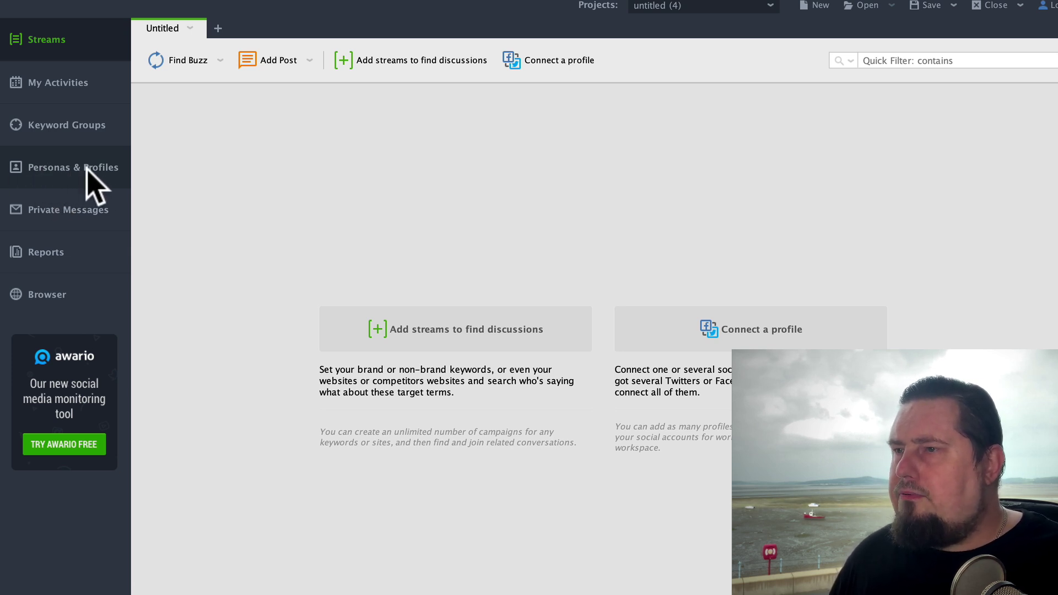
Try adding a persona: enter its full name, go through the optional registration and personal details, and cancel the setup
left_click(68, 167)
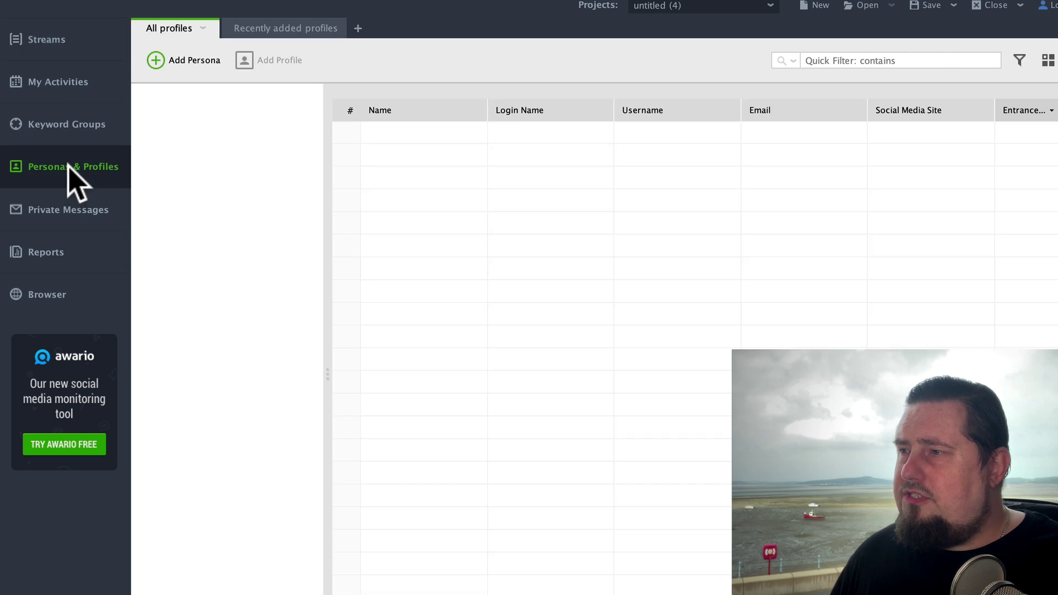
left_click(183, 60)
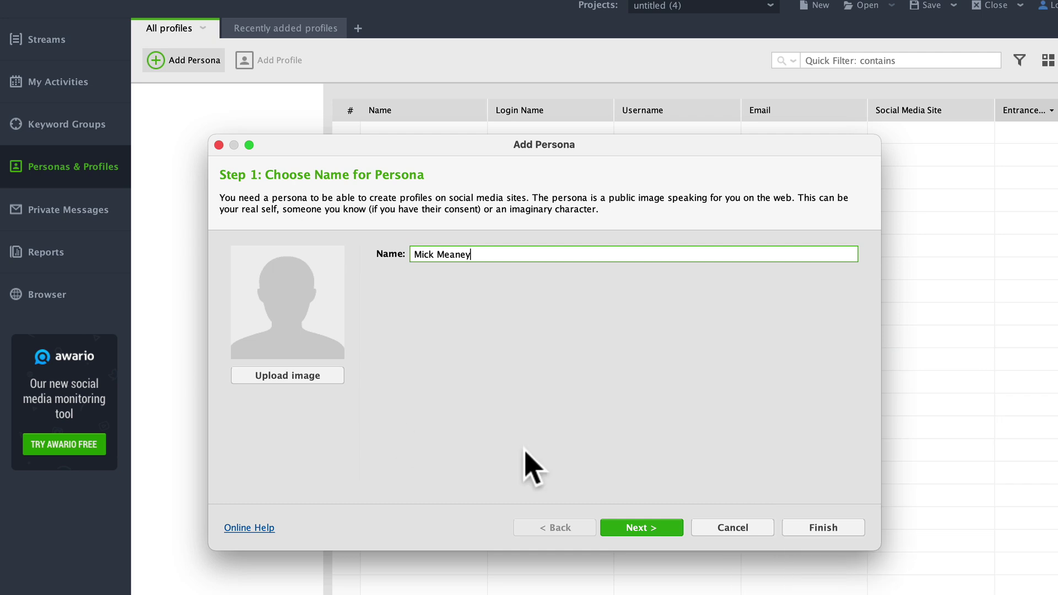
left_click(642, 529)
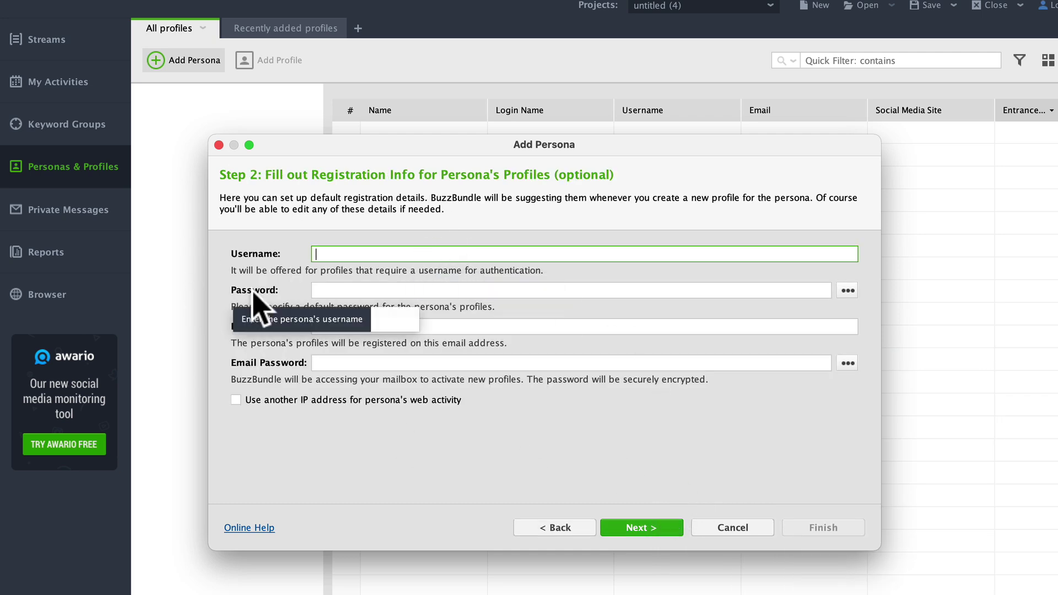
left_click(339, 323)
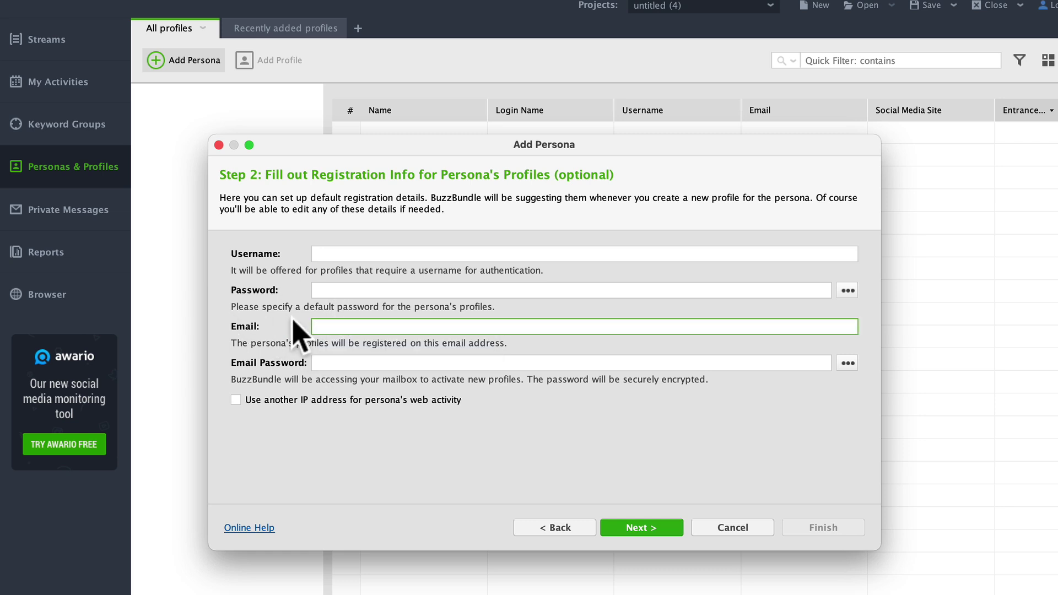
left_click(344, 363)
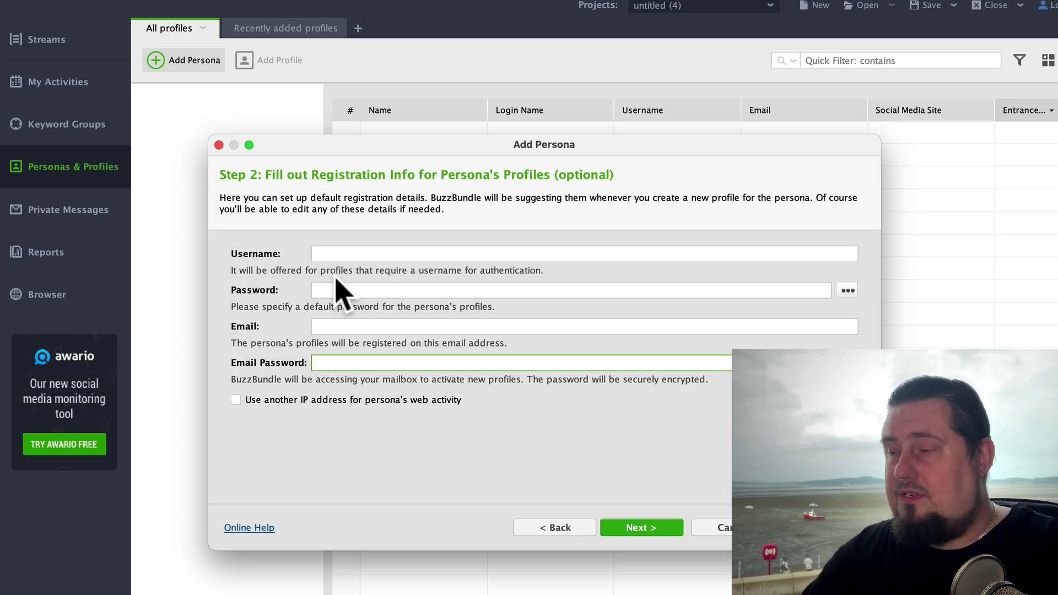
left_click(650, 521)
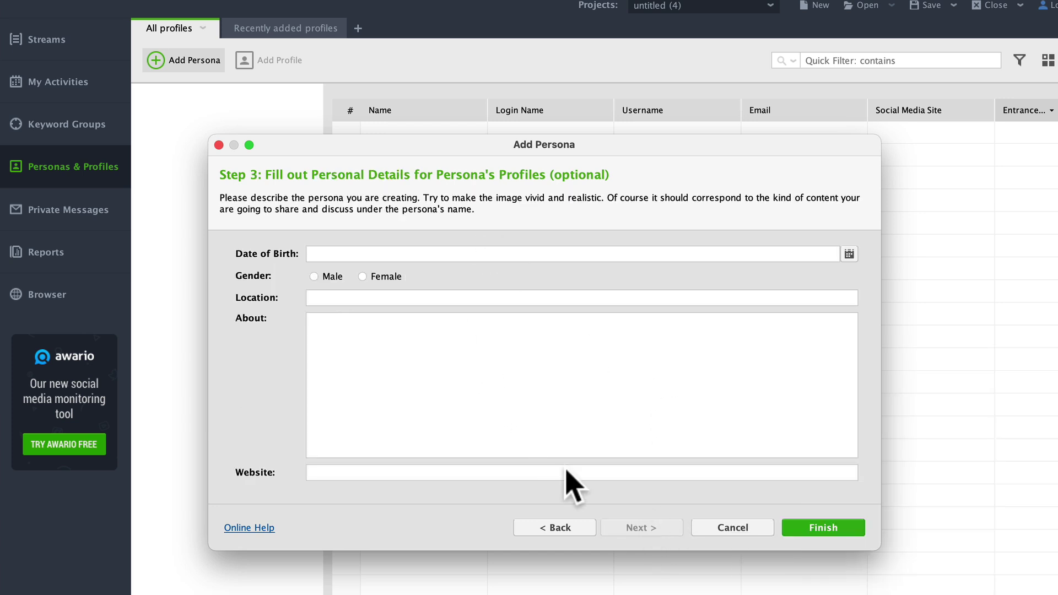
left_click(742, 531)
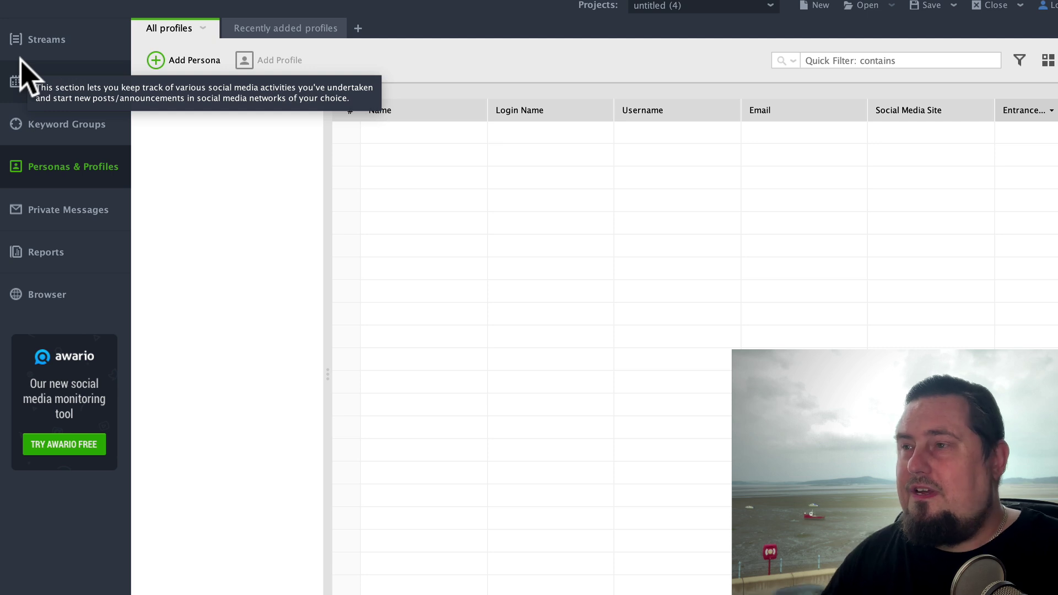
Try adding discussion streams with a keyword group for "keto diet", and cancel it
left_click(49, 41)
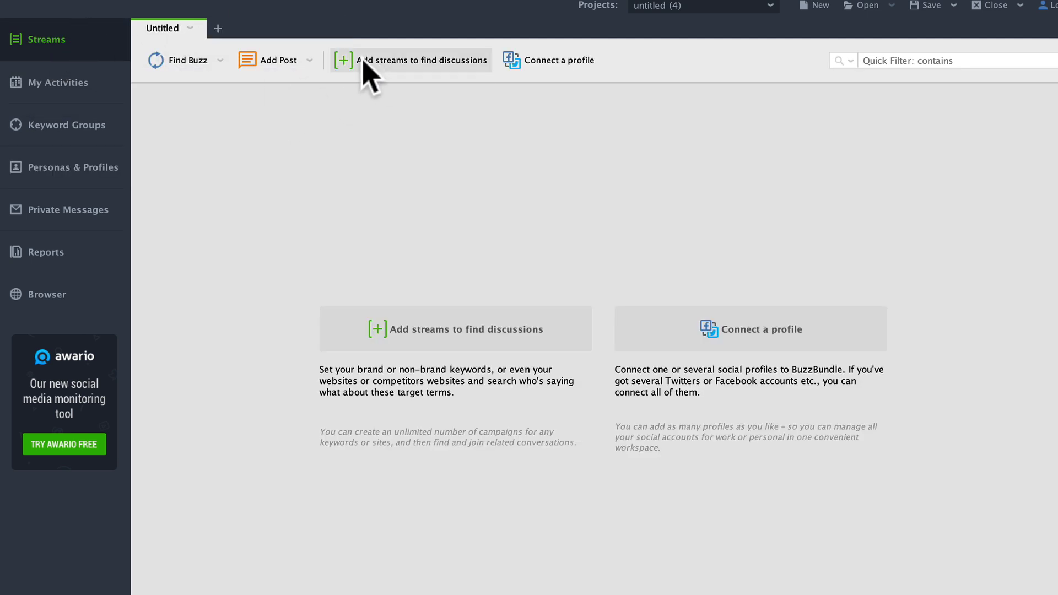
left_click(412, 58)
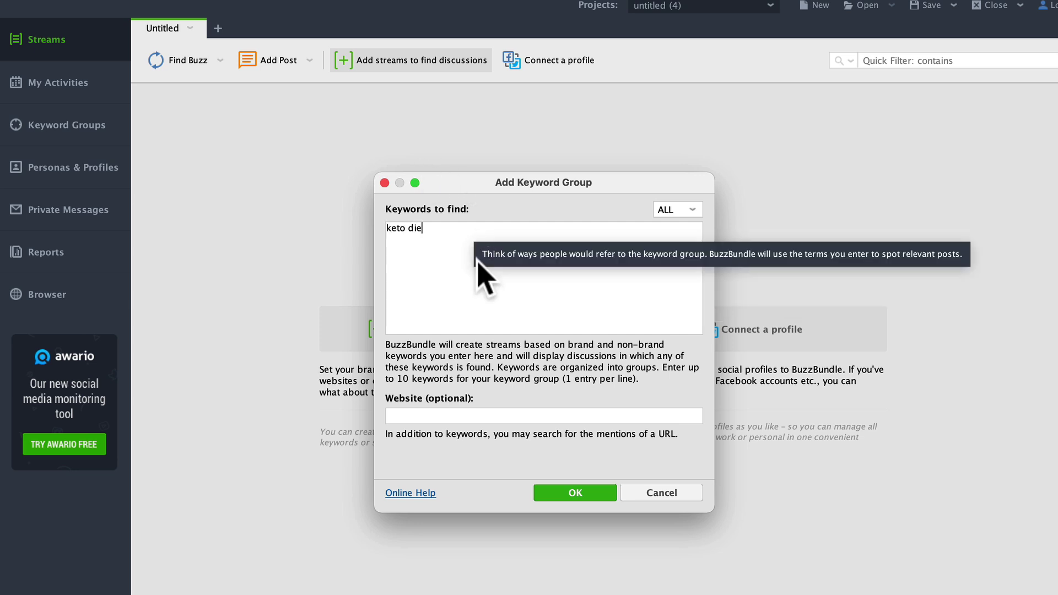
type("t")
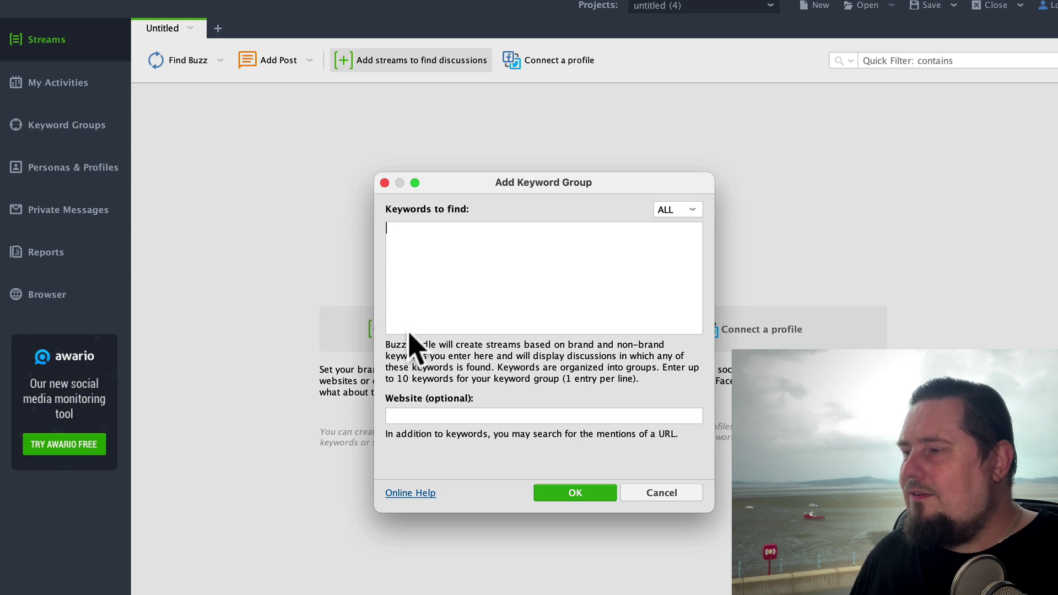
left_click(660, 493)
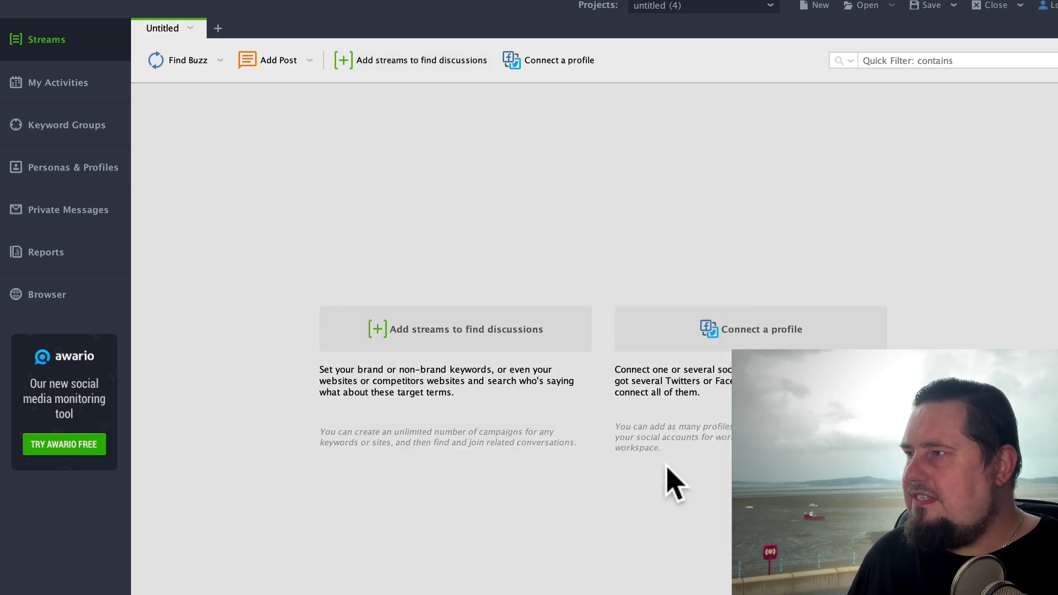
Switch to the project untitled (1) and look over its collected keto diet discussions, including the Social Networks stream
left_click(708, 8)
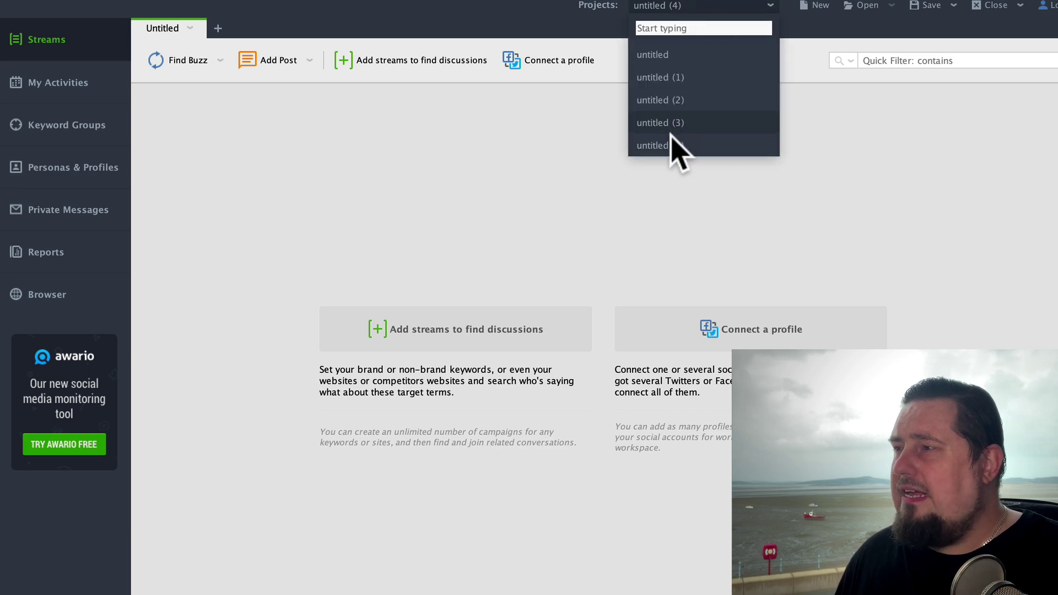
left_click(679, 76)
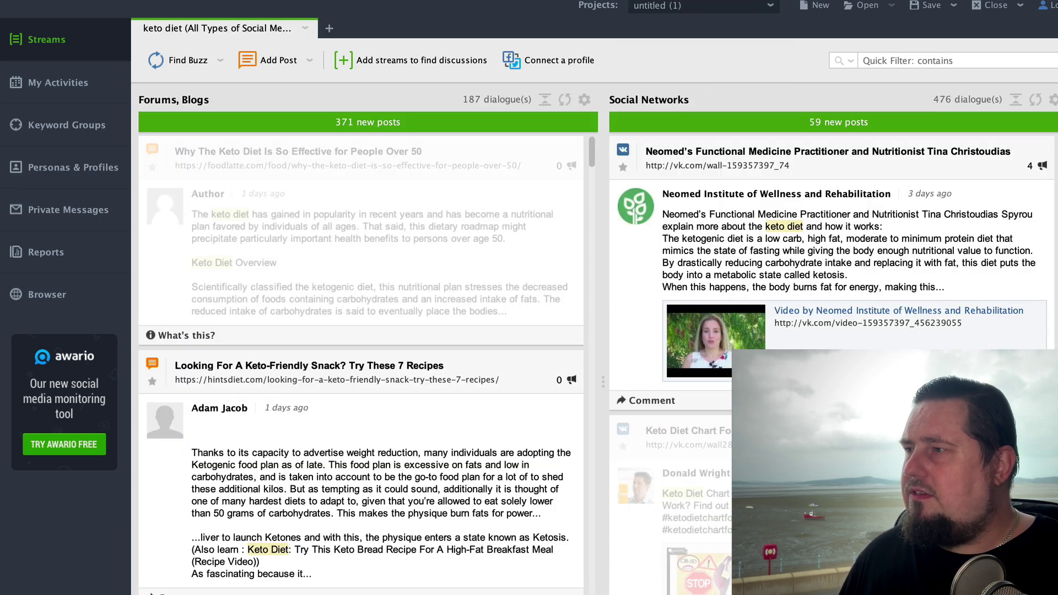
scroll(396, 369, "down", 5)
scroll(402, 362, "up", 5)
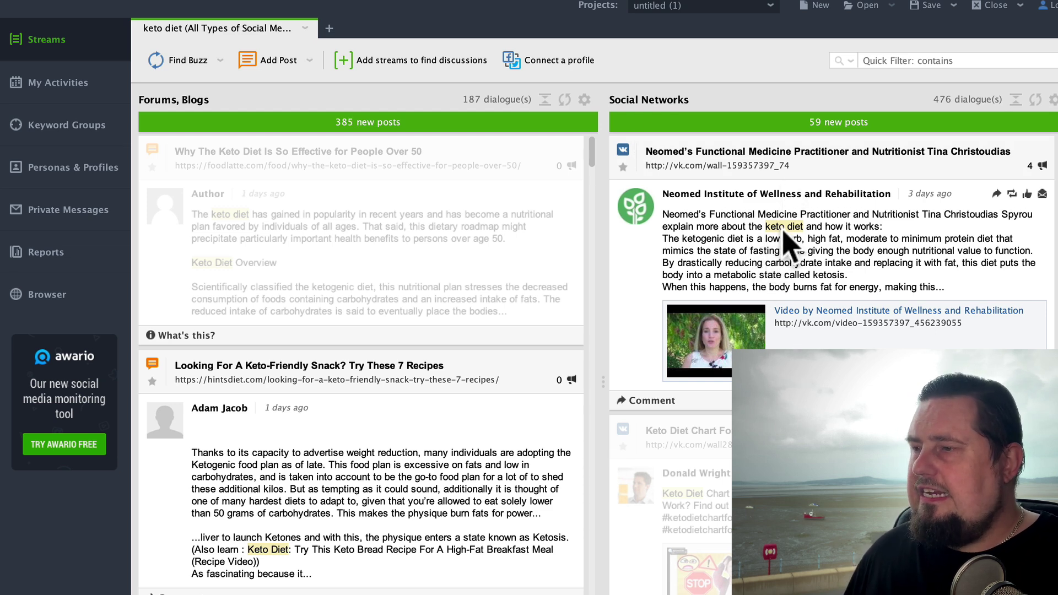
scroll(422, 424, "down", 5)
scroll(423, 386, "down", 5)
scroll(421, 354, "up", 10)
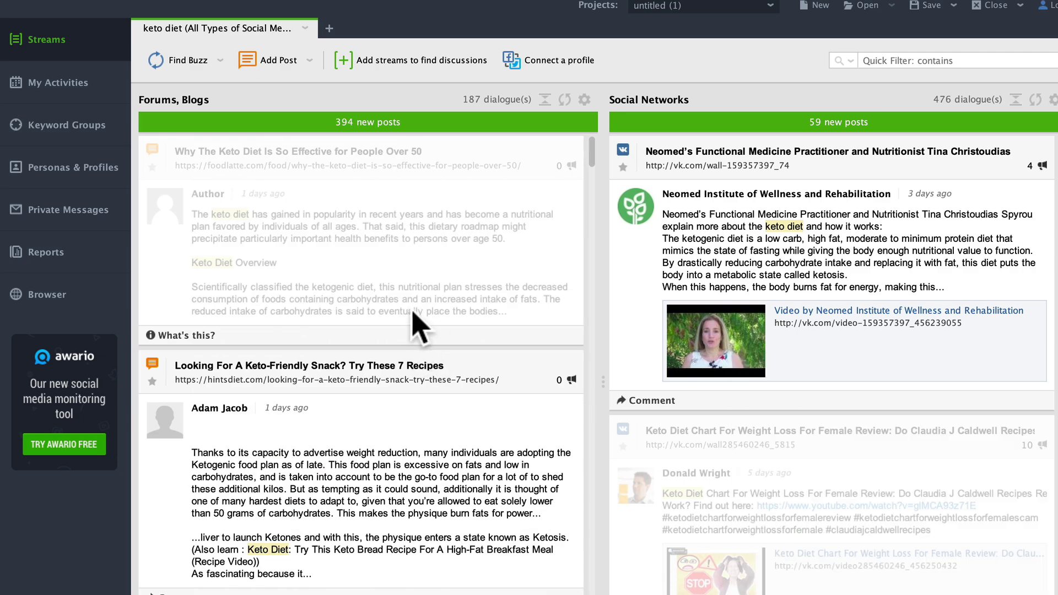
Read through the keto diet posts in the Forums, Blogs stream, including the keto-friendly snack recipes article
scroll(422, 375, "down", 3)
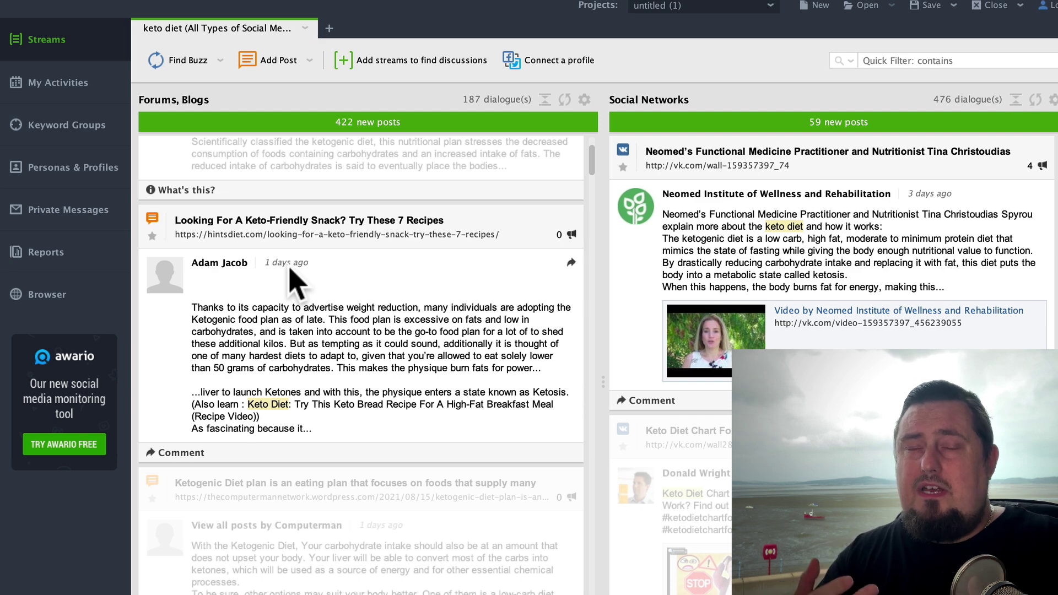
scroll(276, 253, "down", 3)
scroll(272, 288, "up", 5)
scroll(279, 331, "down", 4)
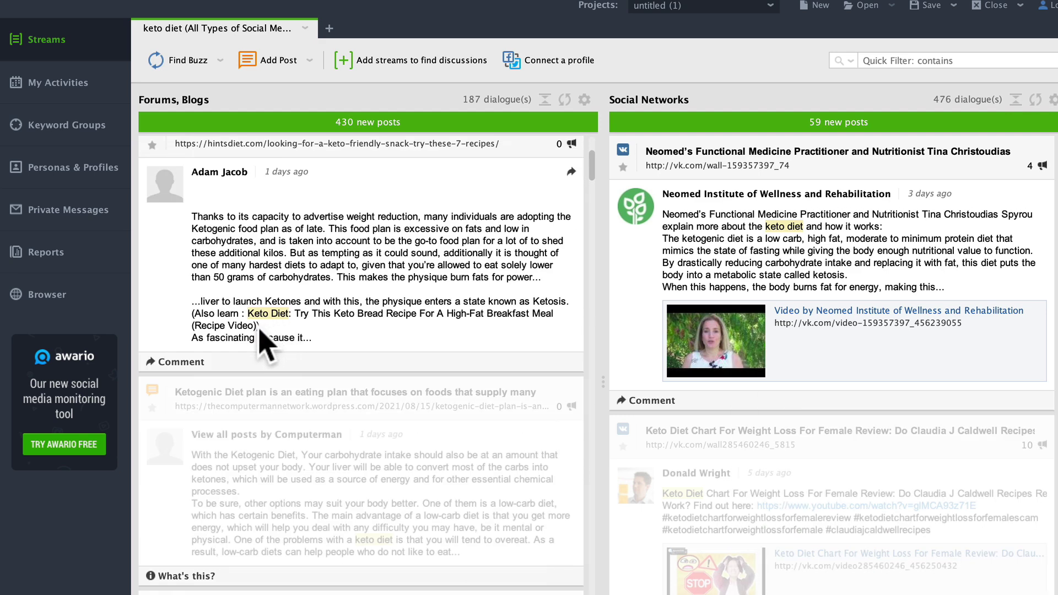
scroll(265, 220, "up", 2)
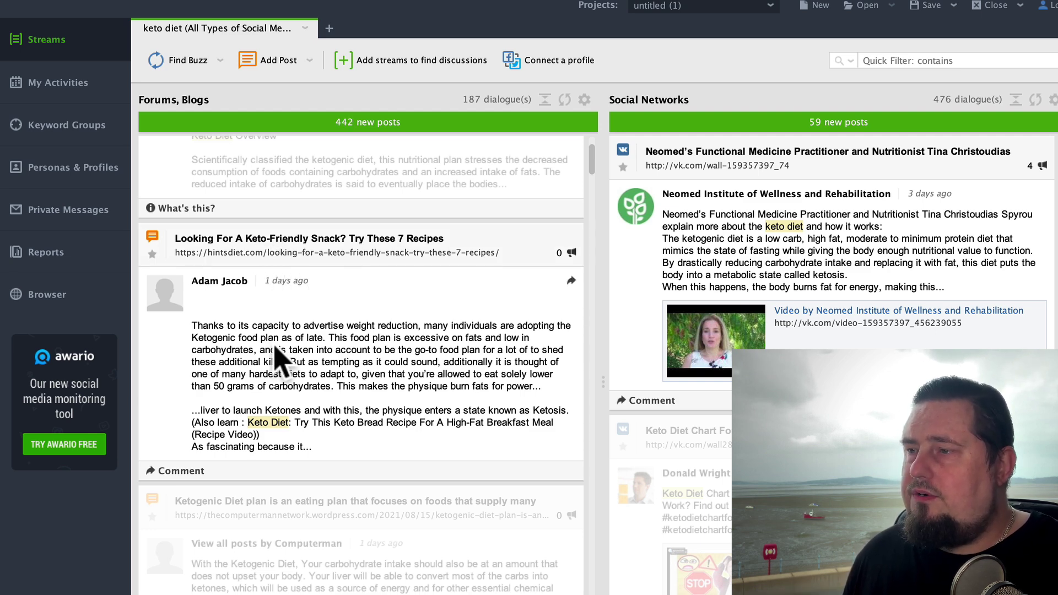
scroll(281, 364, "down", 5)
scroll(307, 326, "up", 5)
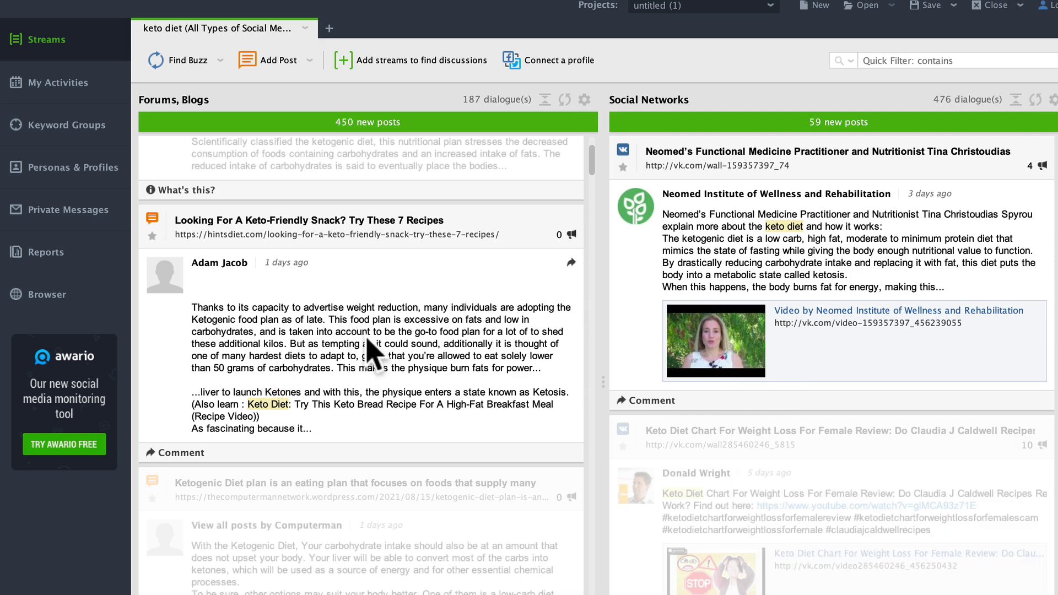
Inspect the comment form and its scheduling option for the keto-friendly snack recipes post, and close it without commenting
left_click(179, 453)
left_click(466, 218)
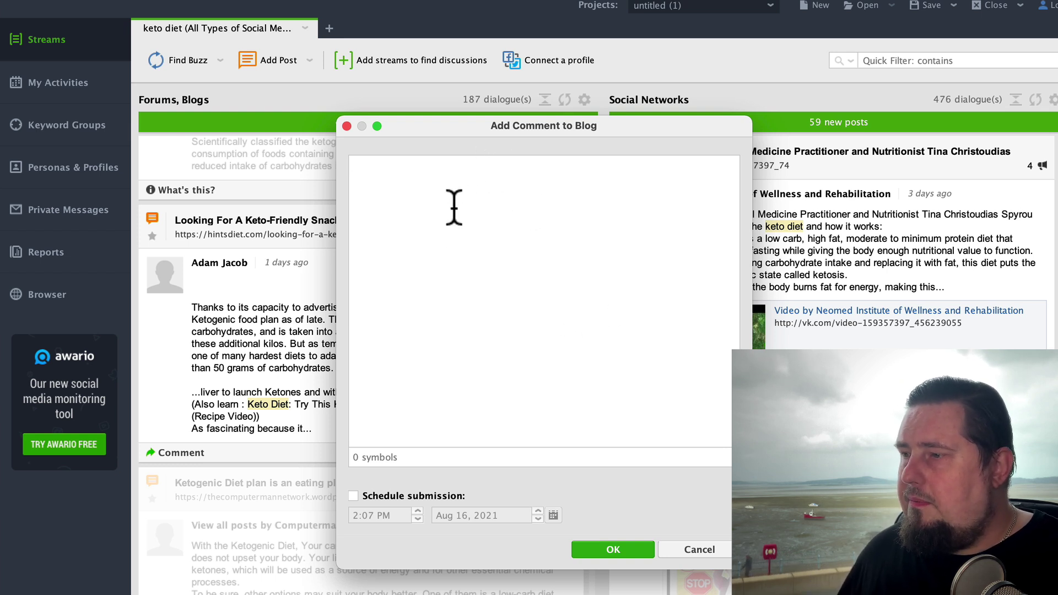
left_click(697, 550)
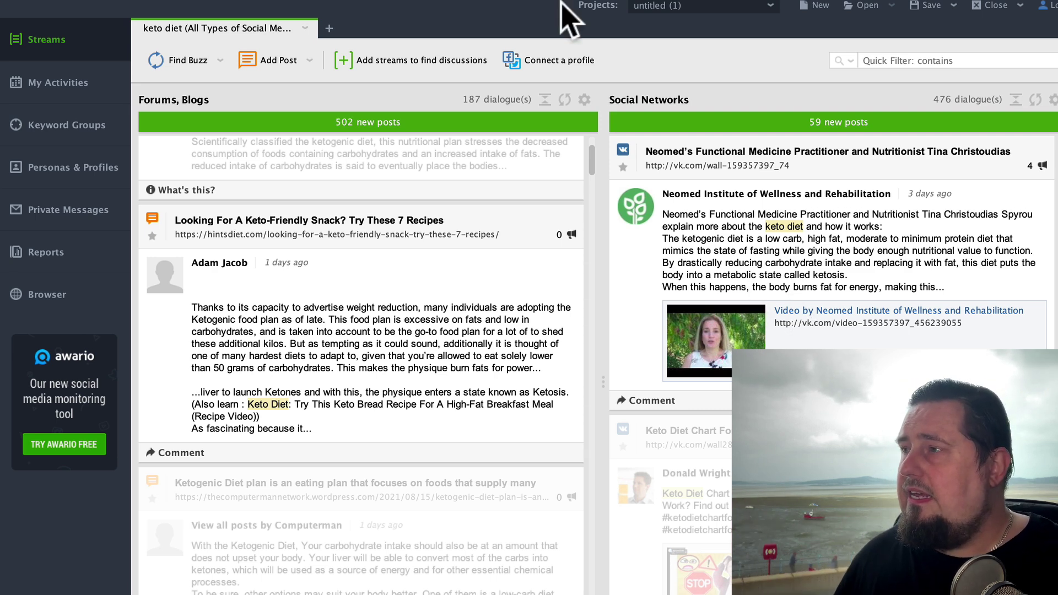
Switch to the project untitled (3) and look over the content marketing posts in its Forums, Blogs stream
left_click(667, 6)
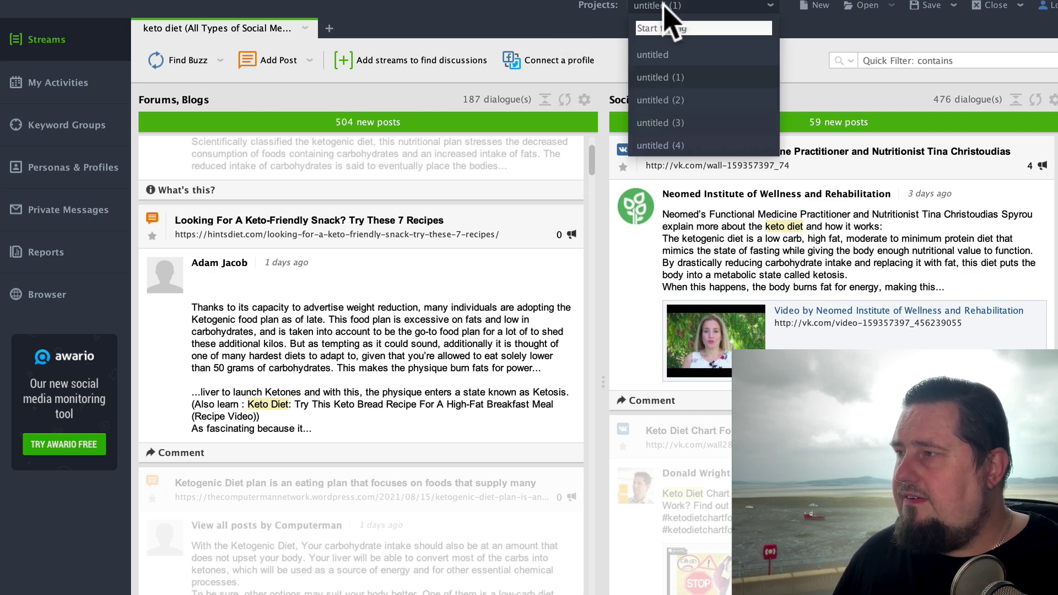
left_click(669, 99)
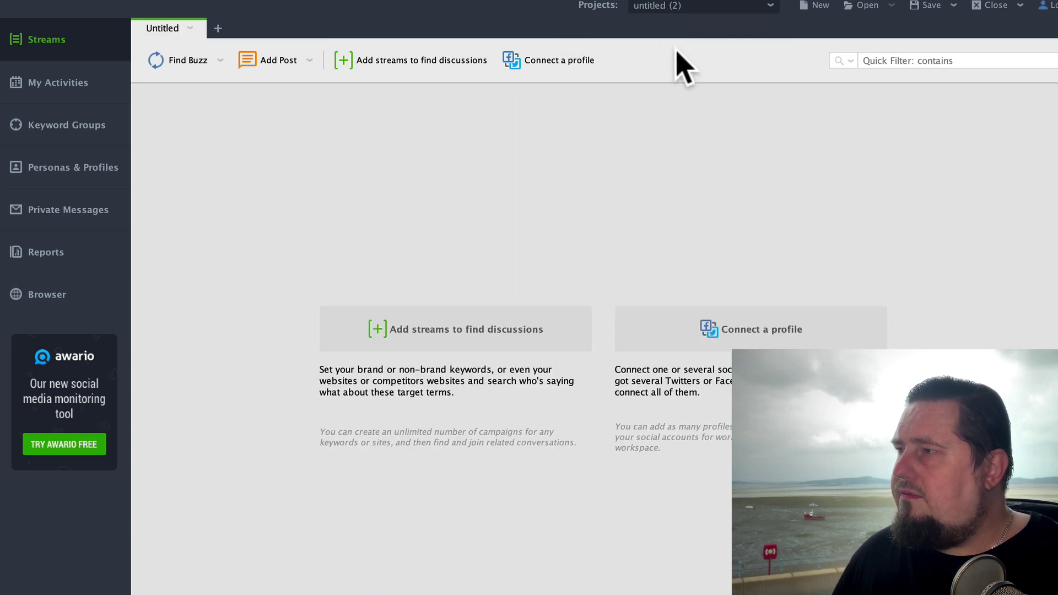
left_click(699, 5)
left_click(676, 102)
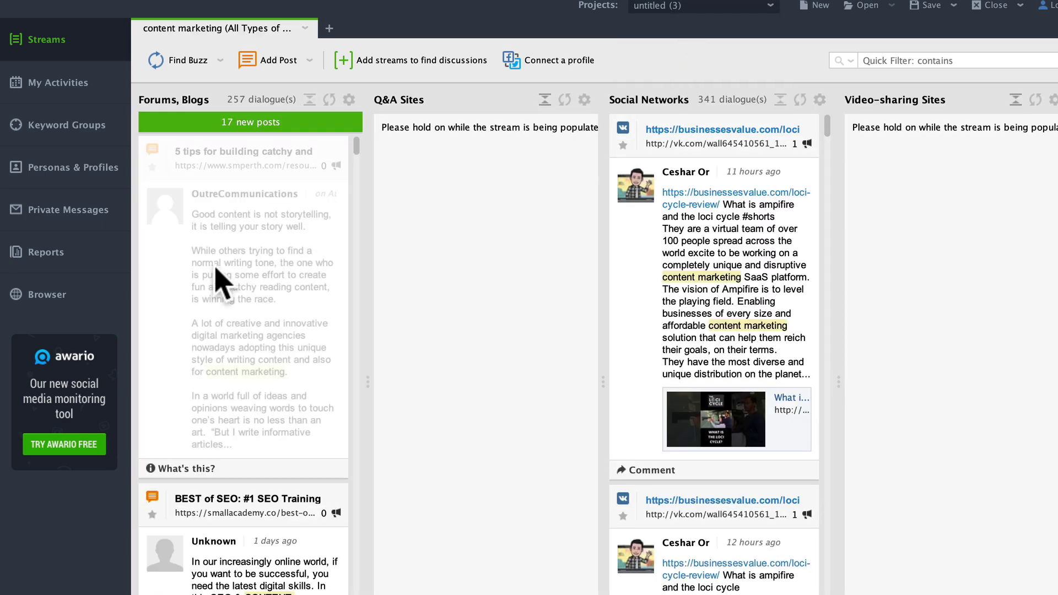
scroll(237, 331, "down", 8)
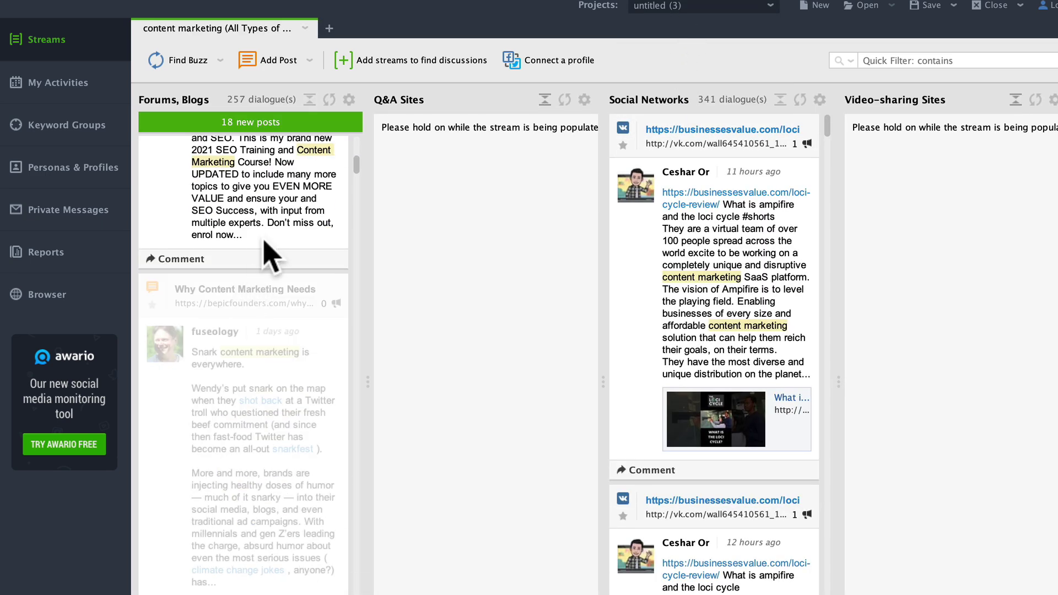
scroll(272, 242, "up", 10)
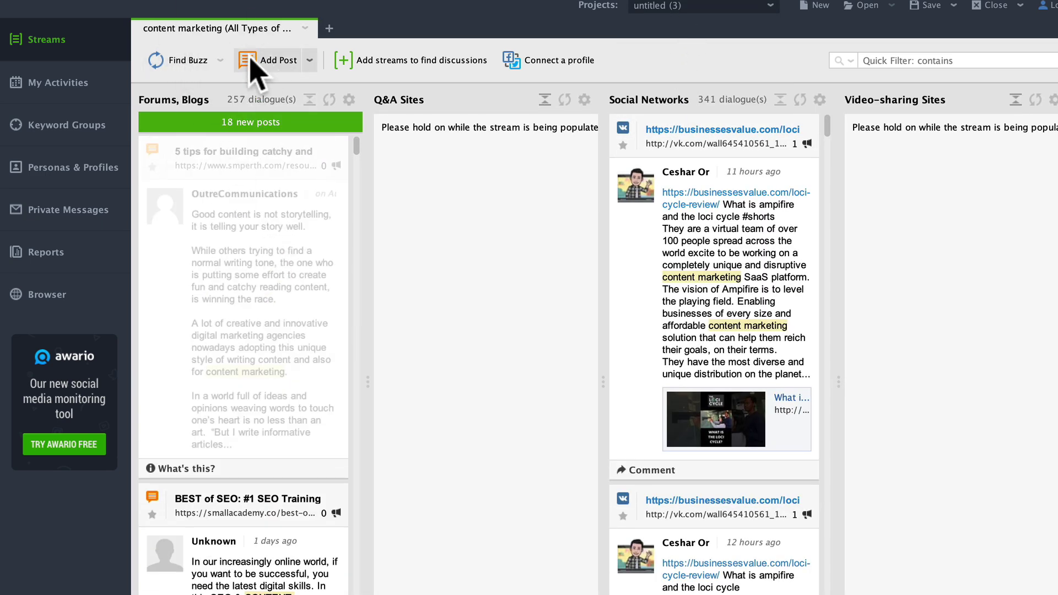
Add a discussion stream for the "content marketing" keyword group covering all listed social media except Q&A Sites
left_click(394, 61)
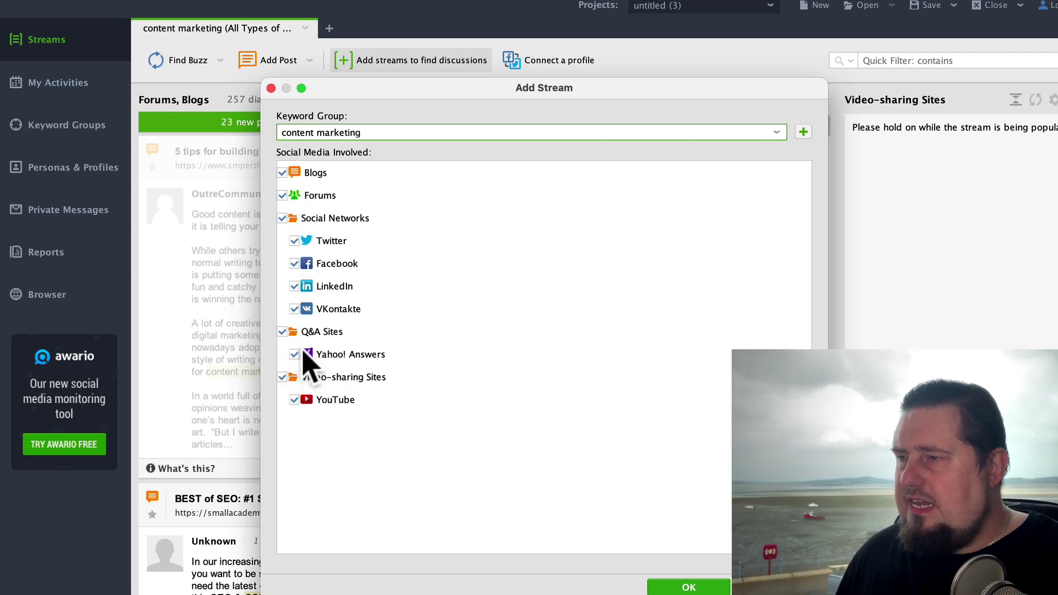
left_click(282, 332)
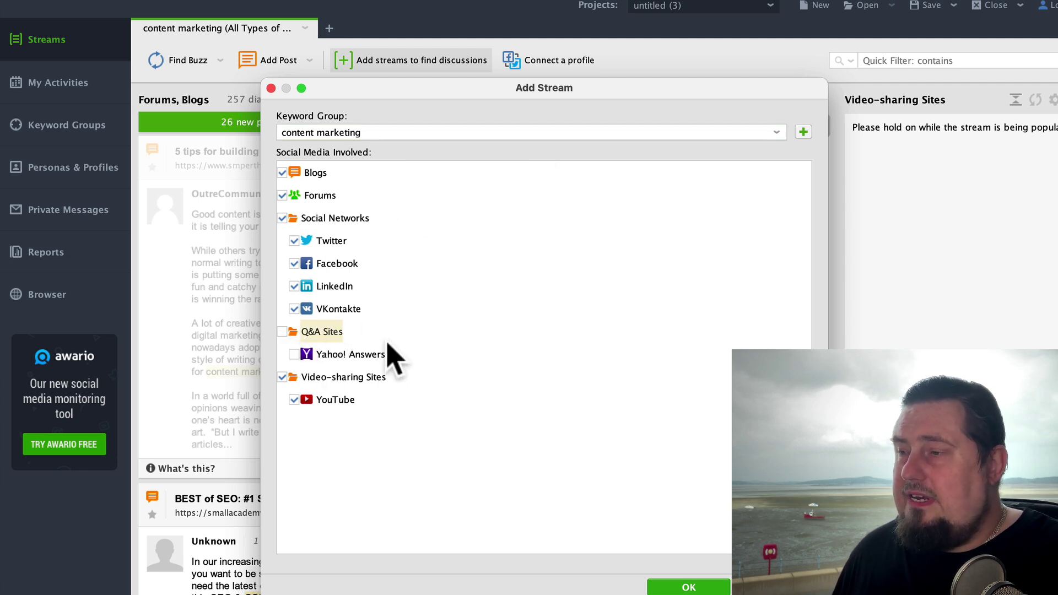
left_click(688, 588)
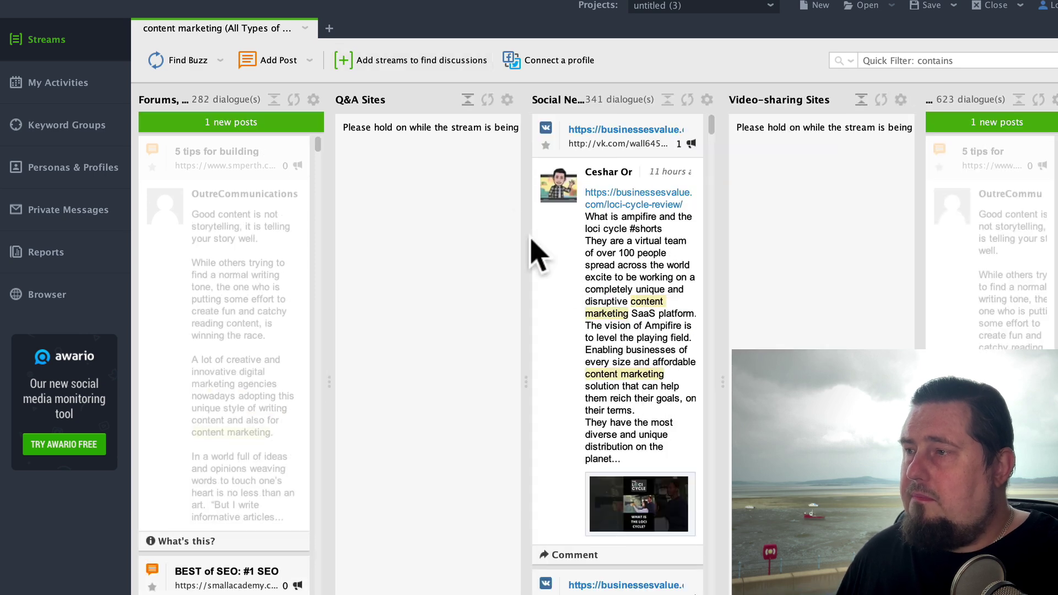
Remove the Q&A Sites stream from the workspace and look through the remaining Forums, Blogs posts
left_click(558, 99)
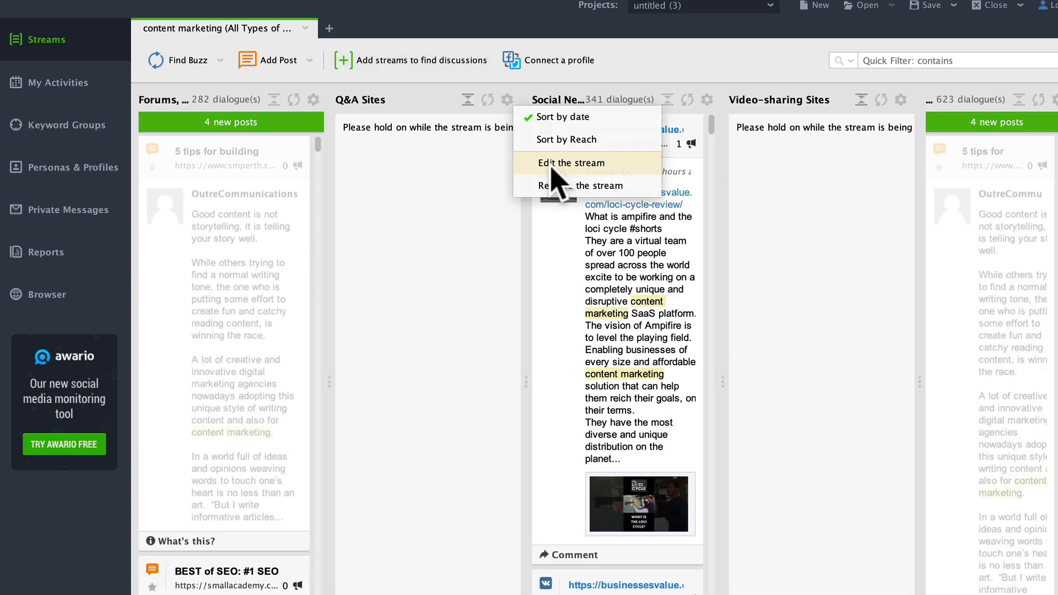
left_click(567, 187)
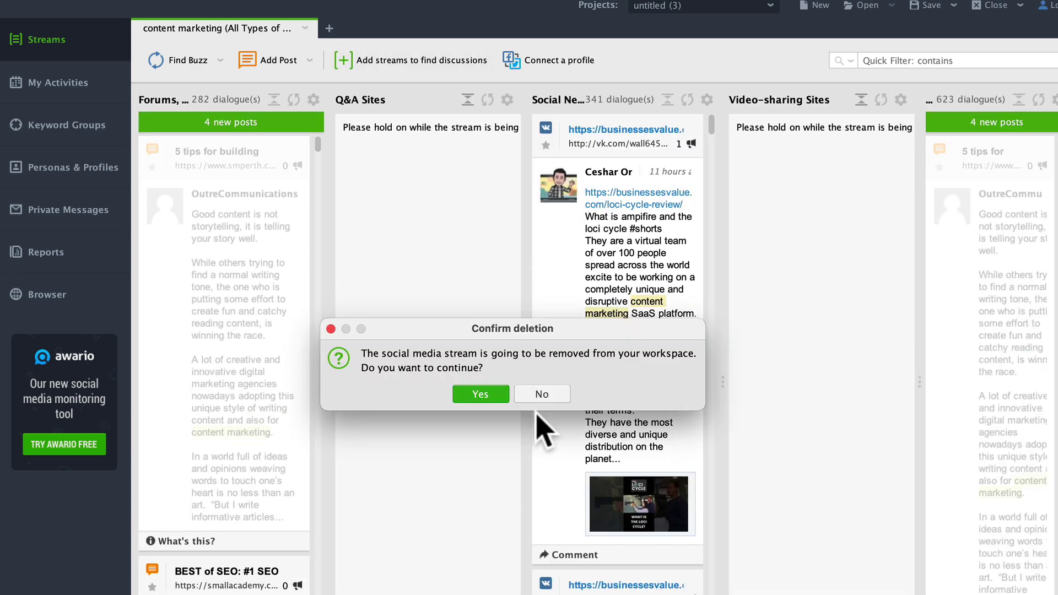
left_click(480, 395)
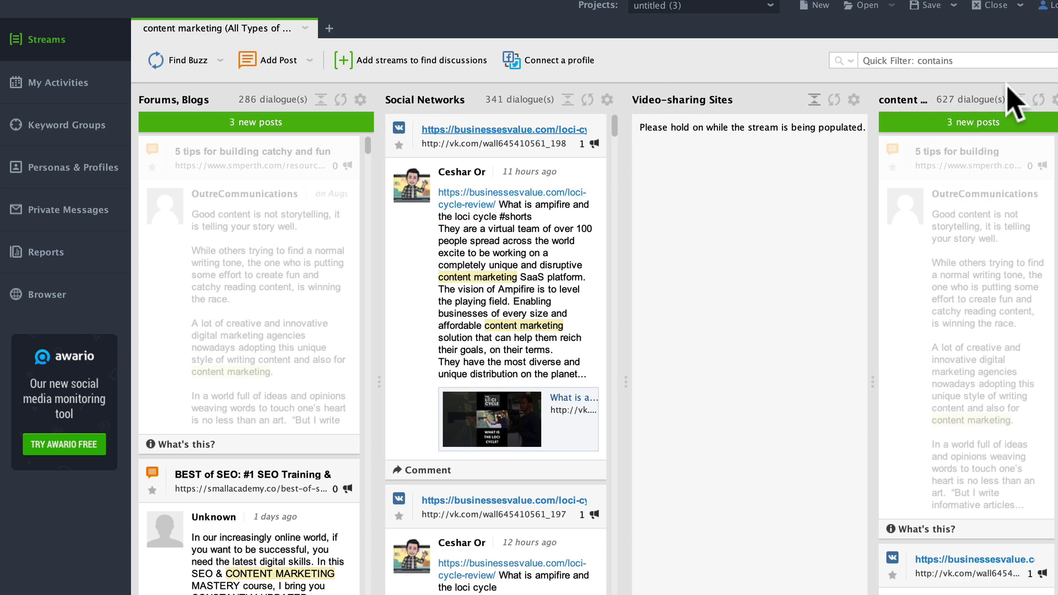
scroll(274, 306, "down", 8)
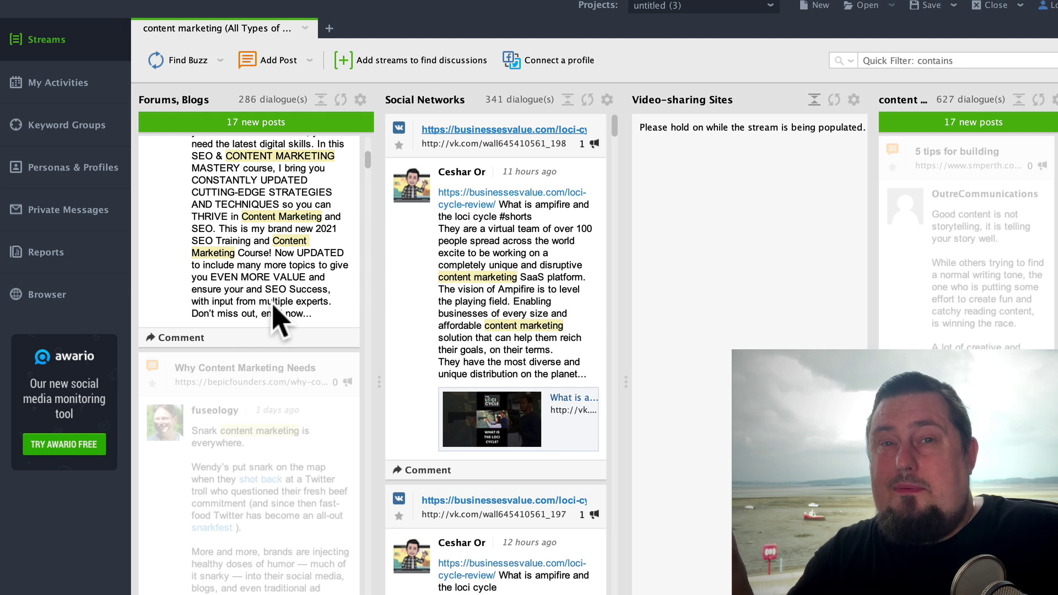